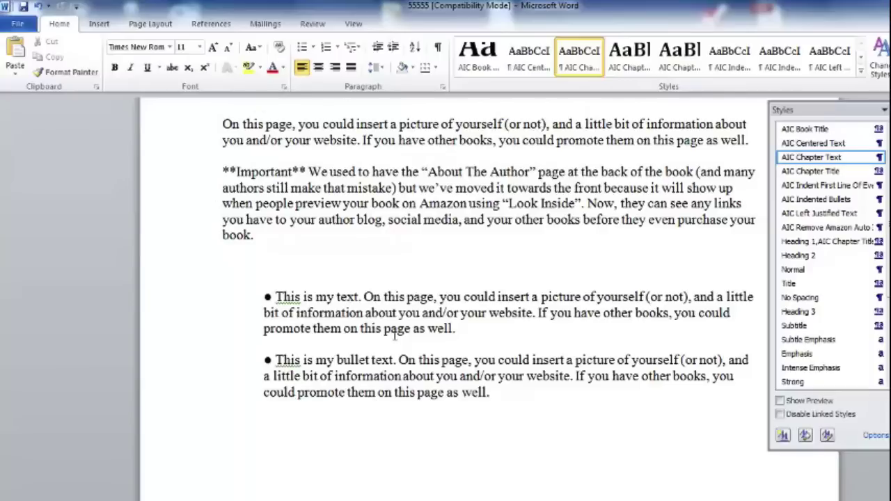
pyautogui.moveTo(382, 345)
pyautogui.mouseDown()
pyautogui.moveTo(256, 341)
pyautogui.moveTo(351, 449)
pyautogui.moveTo(696, 451)
pyautogui.moveTo(769, 352)
pyautogui.moveTo(609, 339)
pyautogui.moveTo(369, 345)
pyautogui.mouseUp()
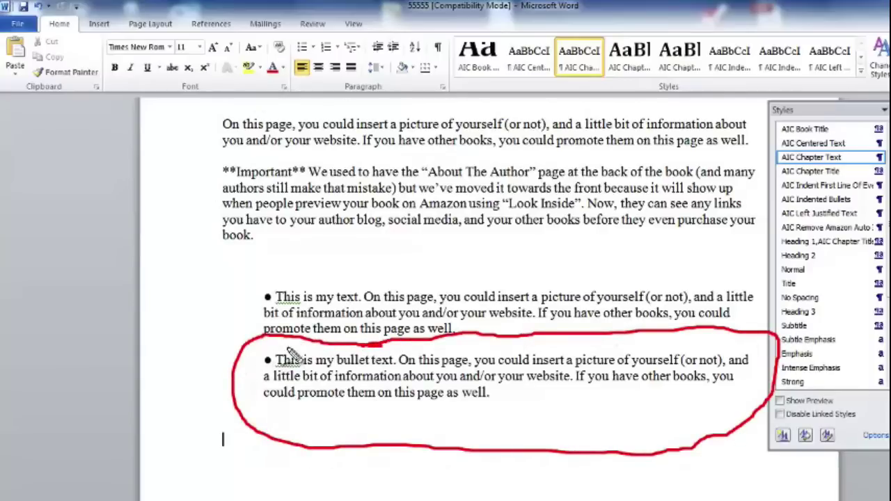
pyautogui.moveTo(288, 349)
pyautogui.mouseDown()
pyautogui.moveTo(256, 368)
pyautogui.moveTo(259, 409)
pyautogui.moveTo(292, 416)
pyautogui.mouseUp()
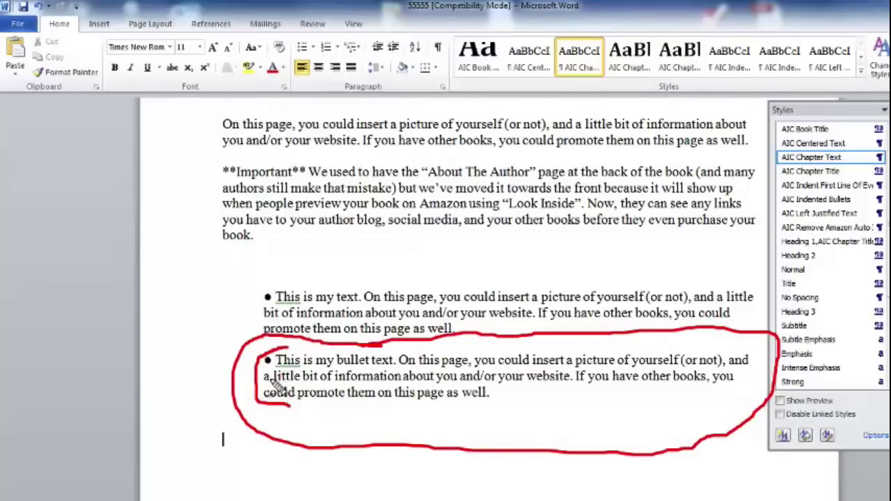
pyautogui.moveTo(259, 377)
pyautogui.mouseDown()
pyautogui.moveTo(144, 362)
pyautogui.moveTo(167, 382)
pyautogui.mouseUp()
pyautogui.moveTo(149, 351); pyautogui.dragTo(130, 346)
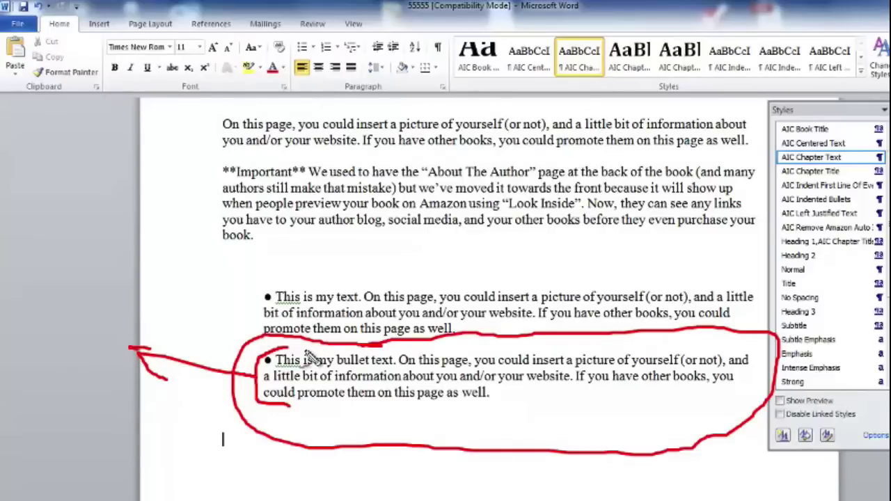
pyautogui.press('Escape')
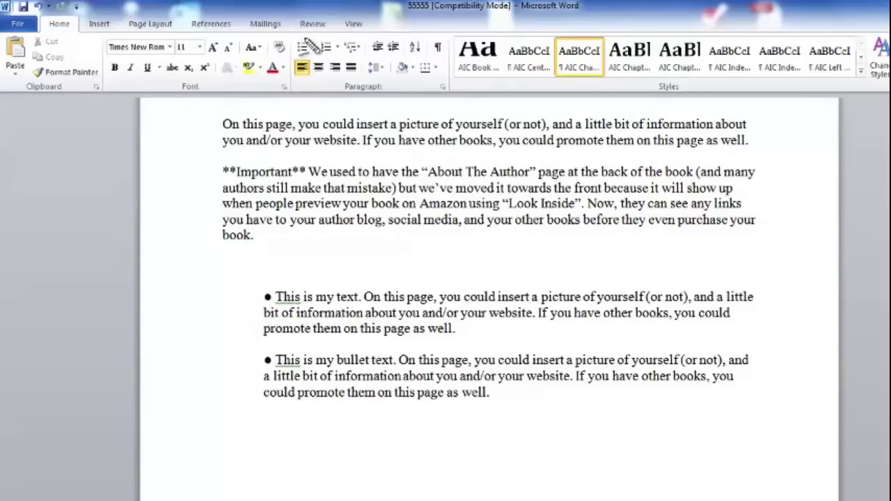
pyautogui.moveTo(308, 38)
pyautogui.mouseDown()
pyautogui.moveTo(293, 44)
pyautogui.moveTo(285, 64)
pyautogui.moveTo(306, 78)
pyautogui.moveTo(322, 70)
pyautogui.moveTo(318, 40)
pyautogui.moveTo(300, 43)
pyautogui.mouseUp()
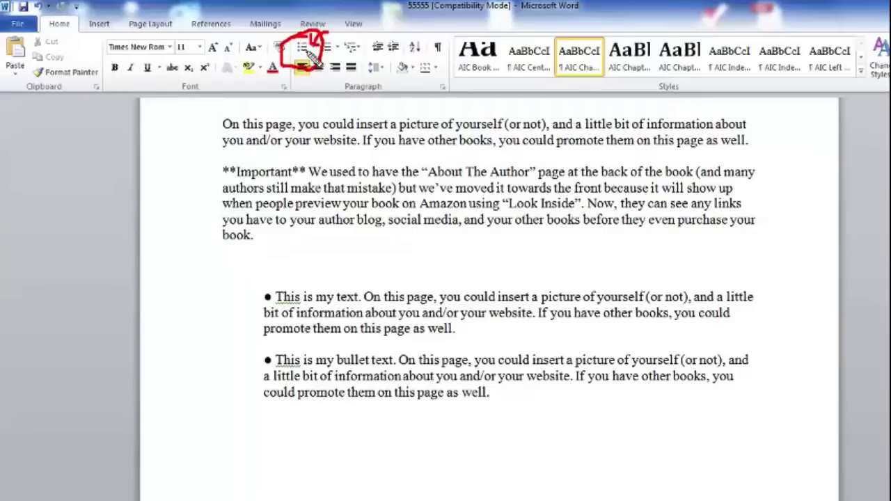
pyautogui.press('Escape')
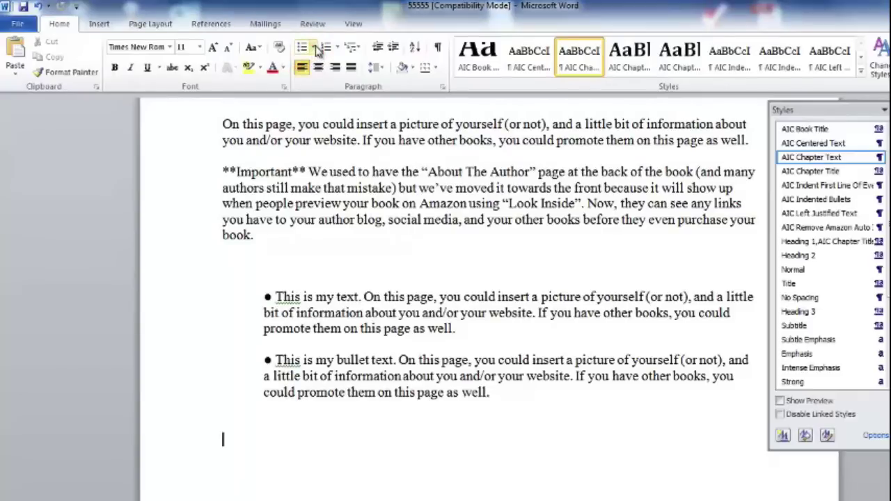
pyautogui.click(314, 47)
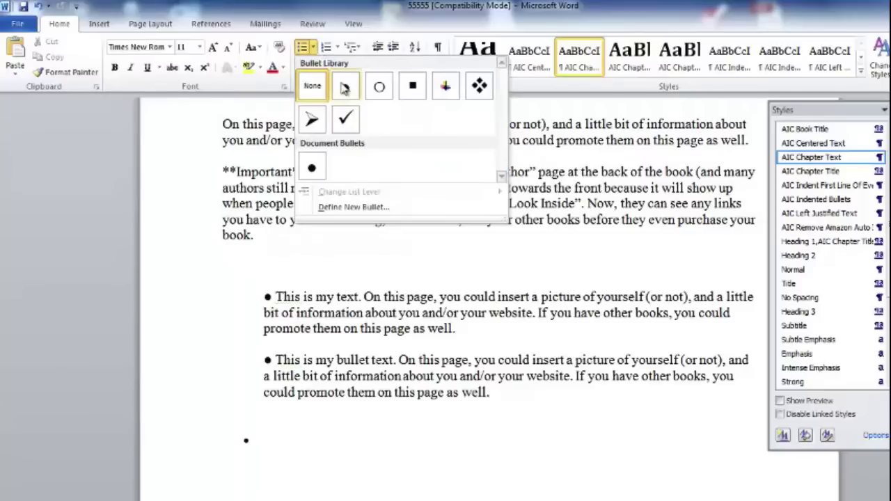
pyautogui.click(152, 188)
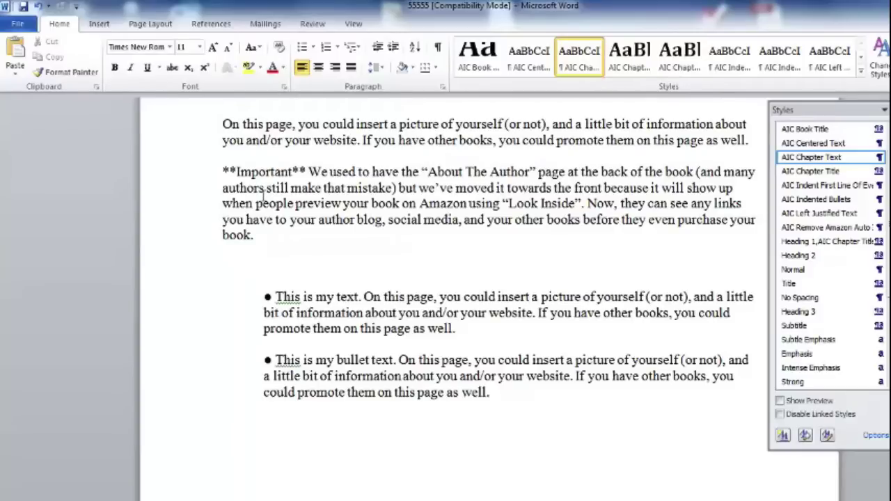
# - Insert a round bullet symbol on the empty line below the two bulleted paragraphs and set its font size to 11
pyautogui.click(99, 24)
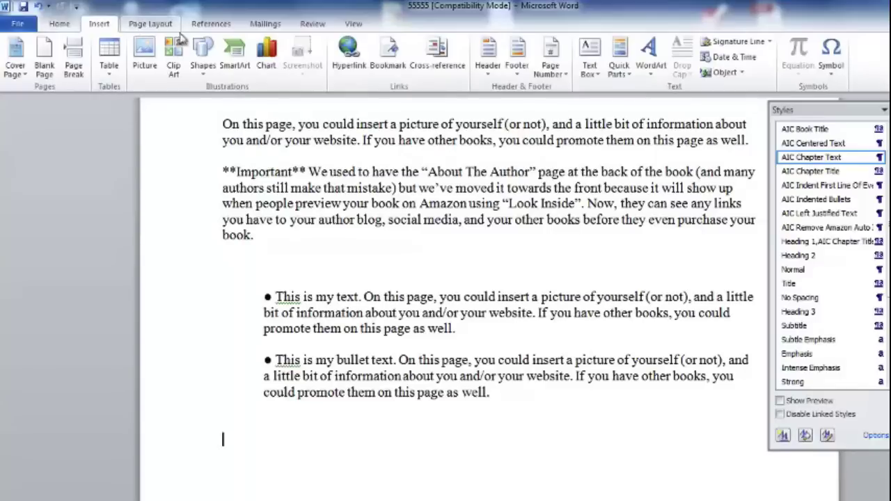
pyautogui.click(832, 56)
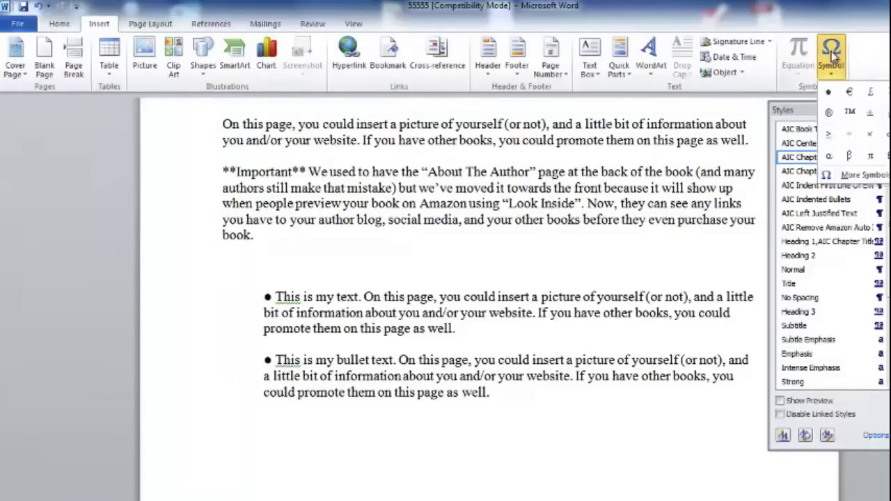
pyautogui.click(830, 93)
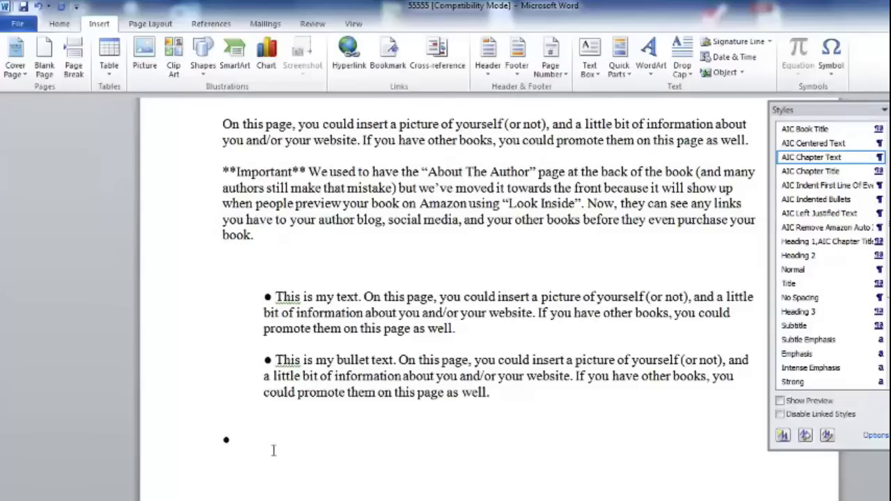
pyautogui.click(226, 439)
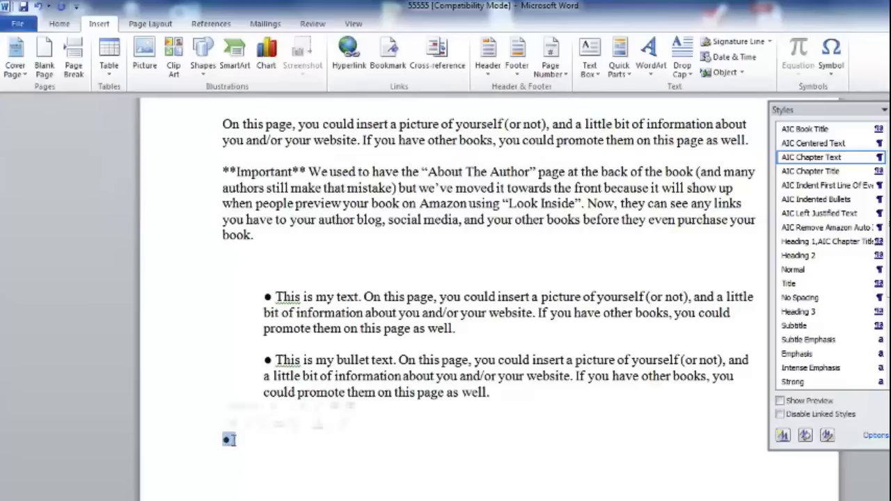
pyautogui.click(61, 23)
pyautogui.click(199, 47)
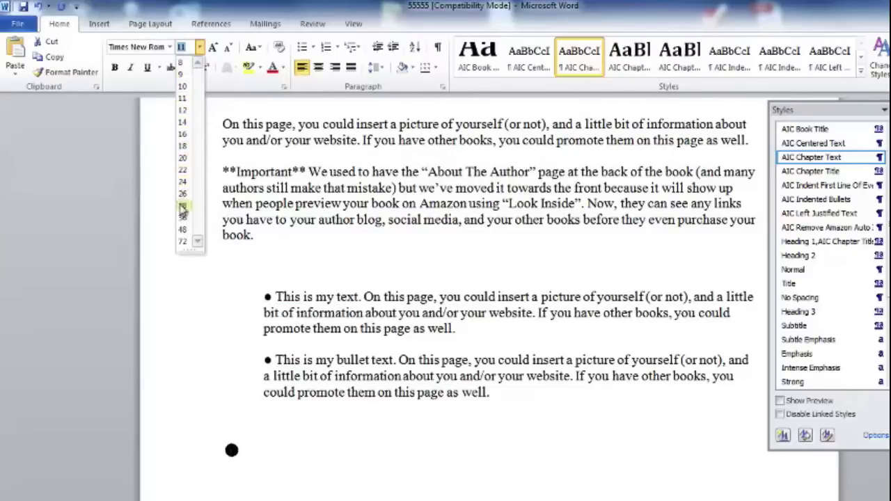
pyautogui.click(185, 100)
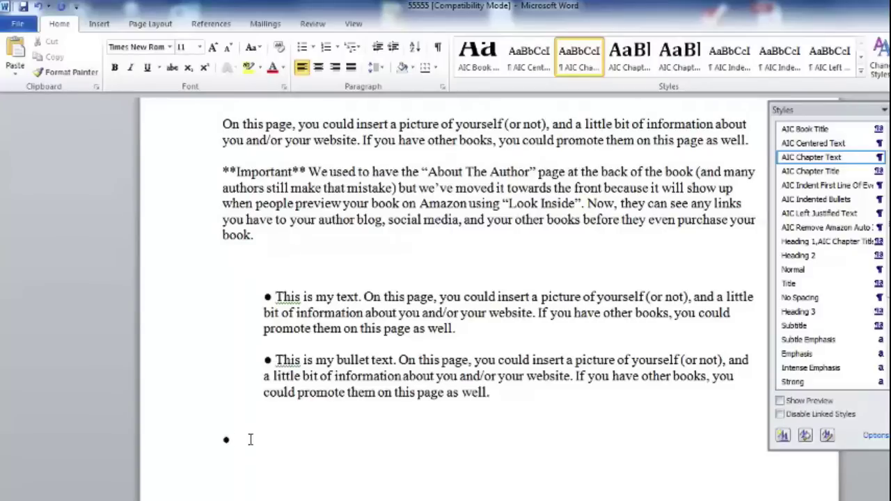
# - Write "Type in some text." after the bullet and append a copy of the Important paragraph's text starting at "We used to have"
pyautogui.write('Type in some text.')
pyautogui.moveTo(308, 171); pyautogui.dragTo(357, 236)
pyautogui.rightClick(336, 222)
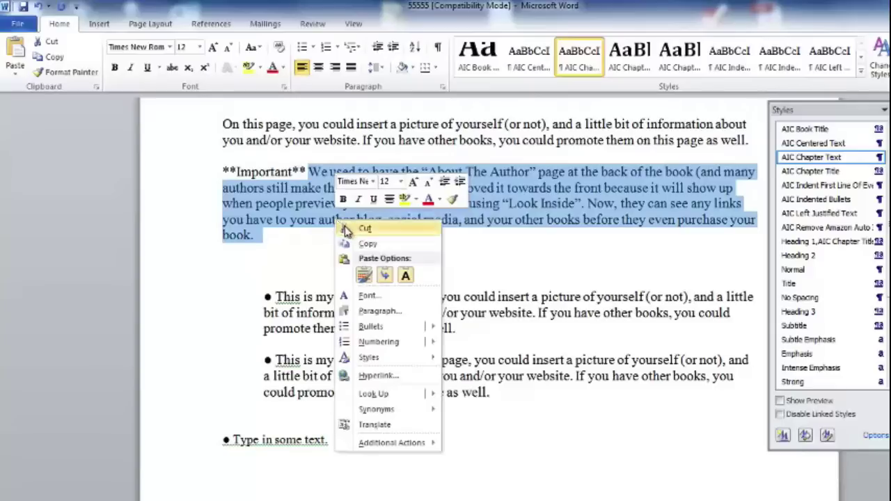
pyautogui.click(365, 244)
pyautogui.click(346, 439)
pyautogui.rightClick(345, 439)
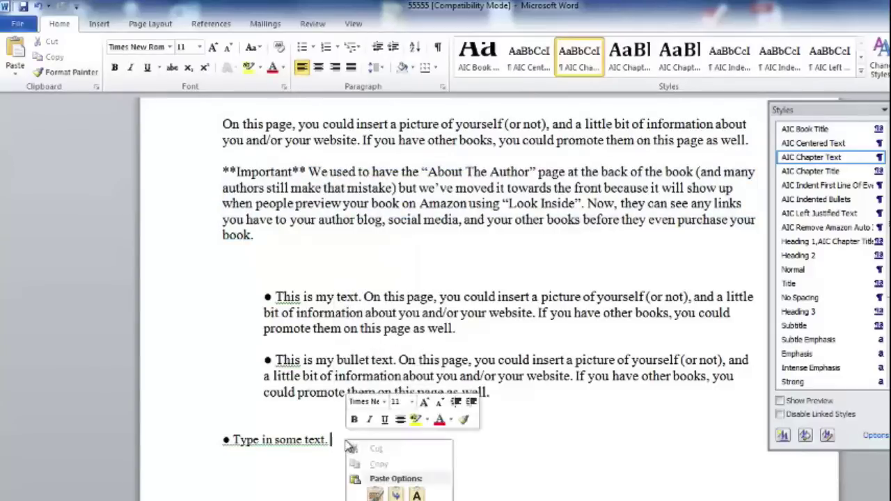
pyautogui.click(382, 494)
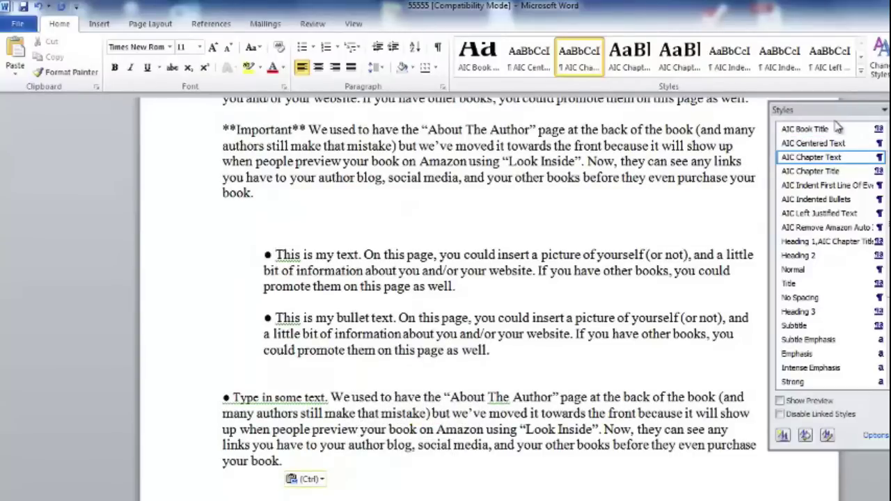
# - Move the floating Styles pane off the page text into the empty area beside the page's left edge
pyautogui.moveTo(840, 118); pyautogui.dragTo(142, 110)
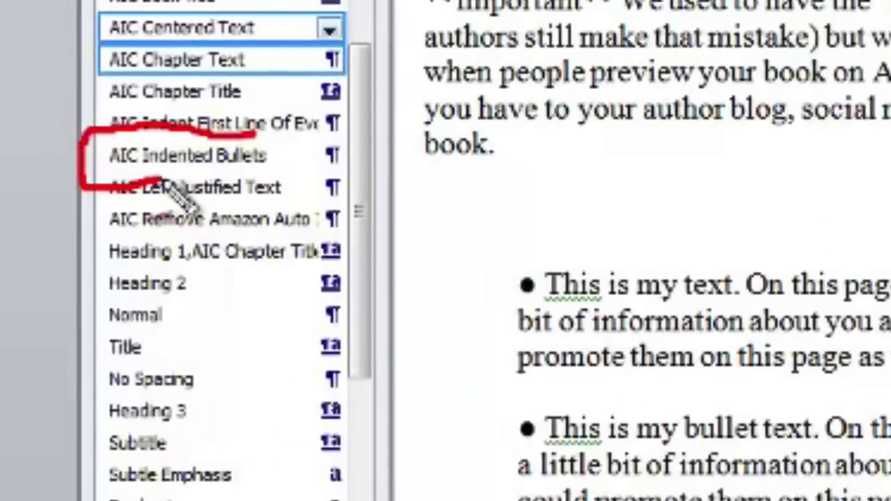
pyautogui.moveTo(240, 195)
pyautogui.mouseDown()
pyautogui.moveTo(265, 200)
pyautogui.moveTo(354, 175)
pyautogui.moveTo(271, 137)
pyautogui.moveTo(233, 143)
pyautogui.moveTo(348, 163)
pyautogui.moveTo(269, 149)
pyautogui.moveTo(292, 148)
pyautogui.moveTo(288, 183)
pyautogui.mouseUp()
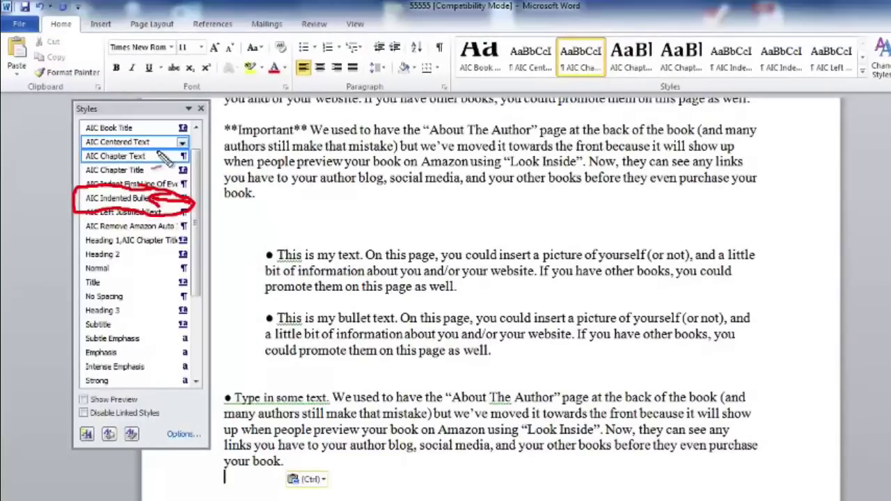
pyautogui.press('Escape')
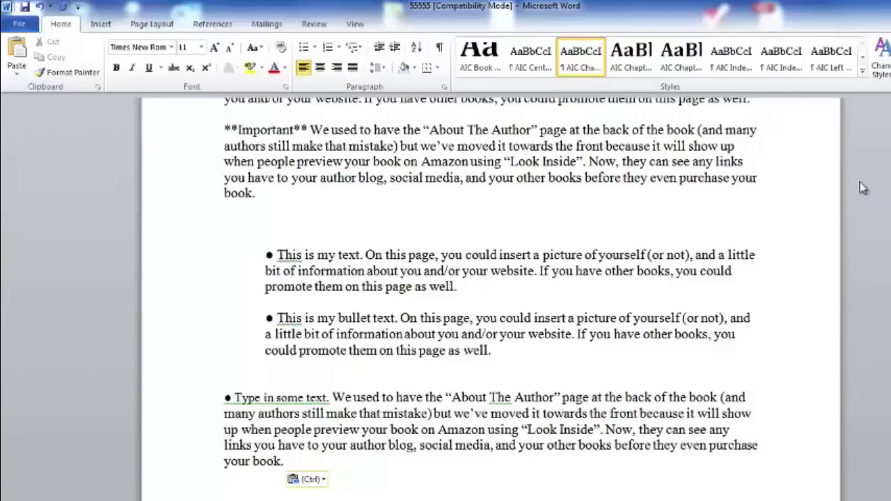
pyautogui.click(886, 86)
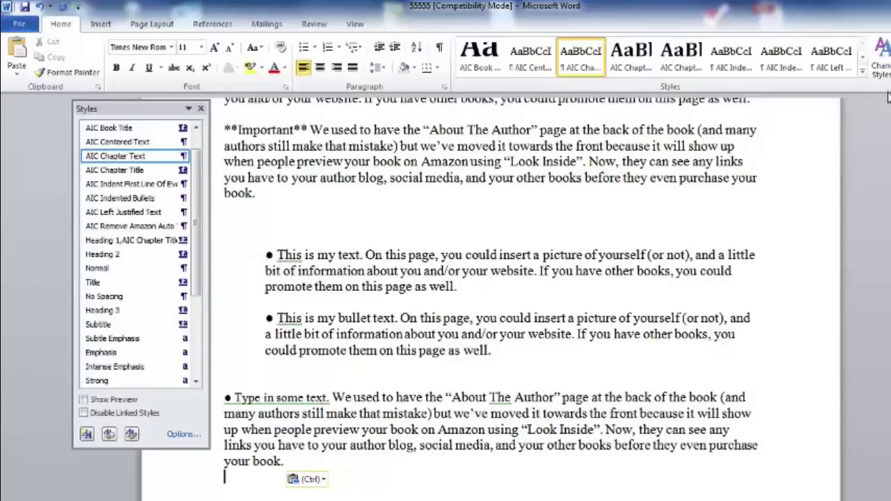
pyautogui.moveTo(171, 108); pyautogui.dragTo(125, 106)
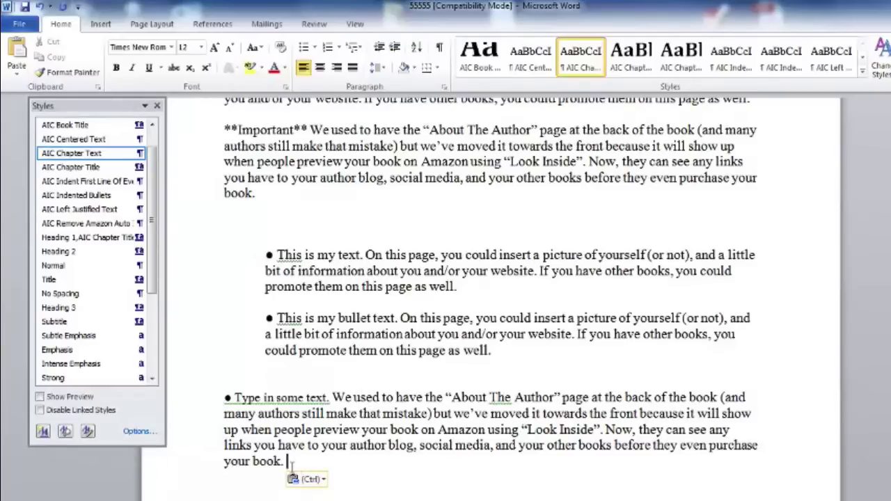
# - Apply the AIC Indented Bullets style to the bulleted paragraph beginning "Type in some text."
pyautogui.moveTo(283, 461); pyautogui.dragTo(234, 397)
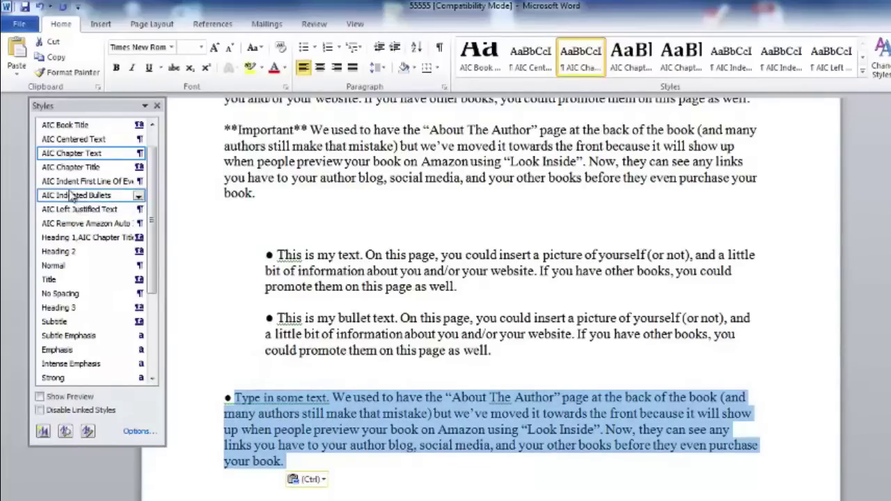
pyautogui.moveTo(72, 197)
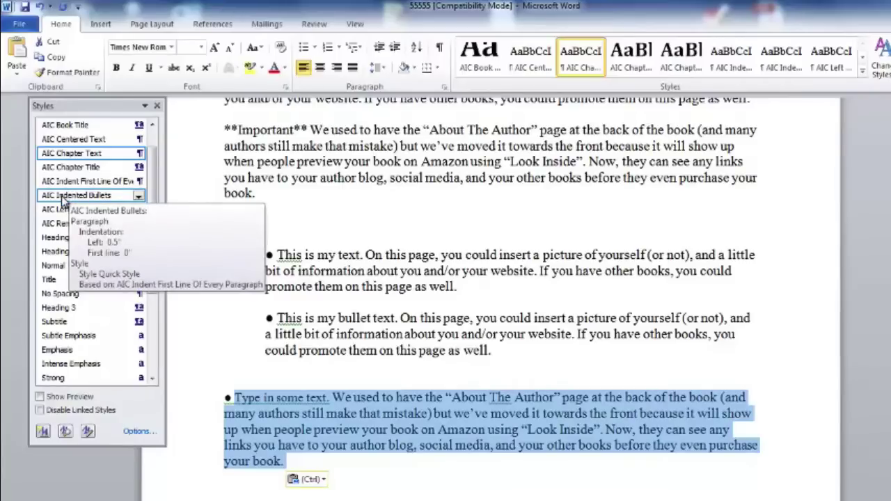
pyautogui.click(66, 197)
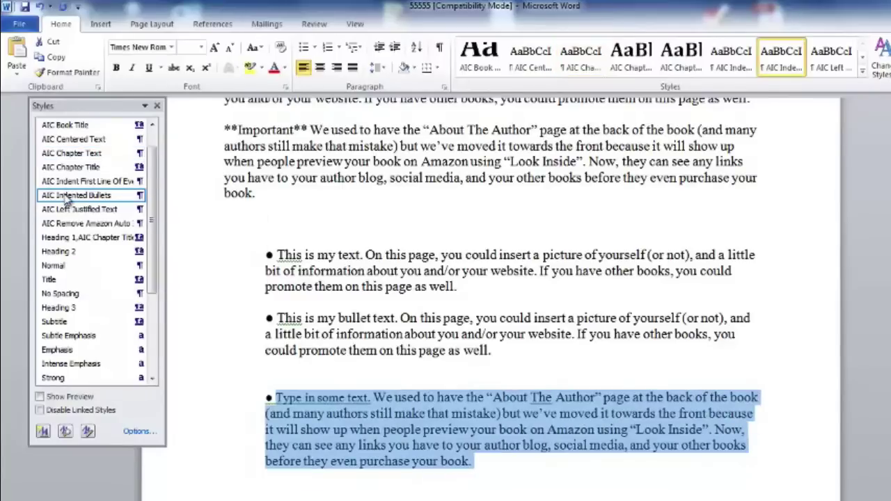
pyautogui.click(449, 366)
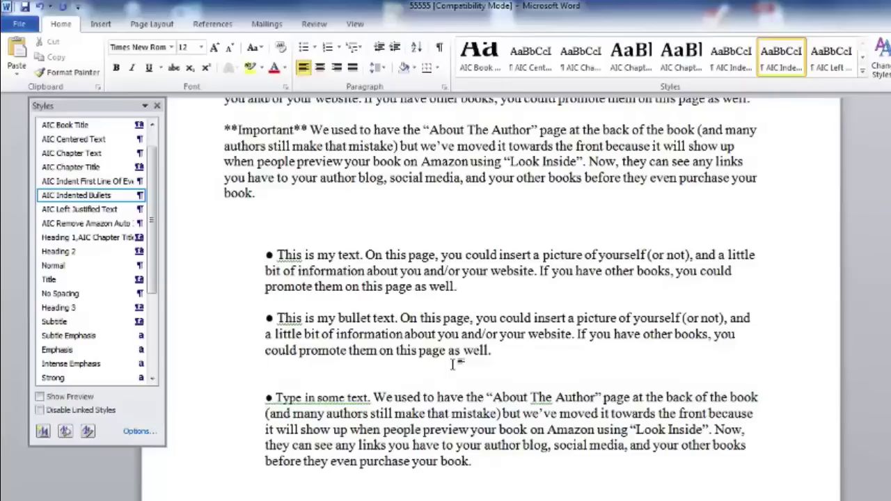
pyautogui.moveTo(376, 380)
pyautogui.mouseDown()
pyautogui.moveTo(339, 371)
pyautogui.moveTo(259, 391)
pyautogui.moveTo(285, 490)
pyautogui.moveTo(736, 495)
pyautogui.moveTo(790, 426)
pyautogui.moveTo(613, 370)
pyautogui.moveTo(368, 381)
pyautogui.mouseUp()
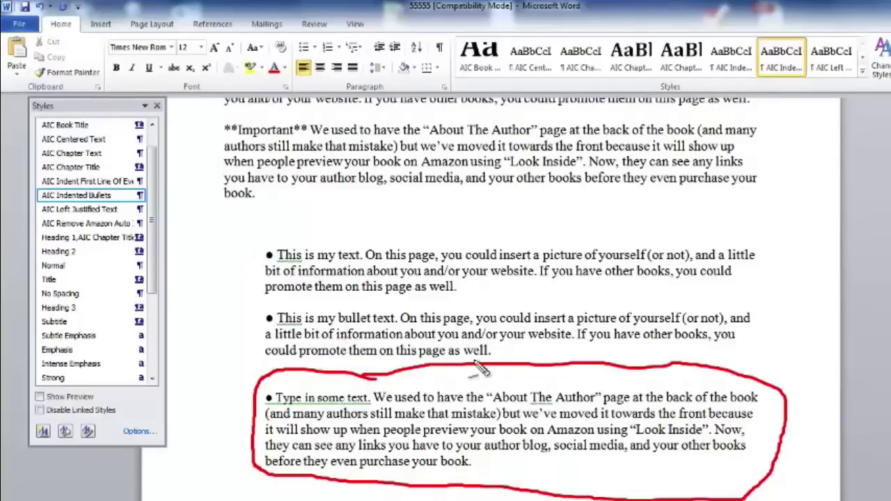
pyautogui.press('Escape')
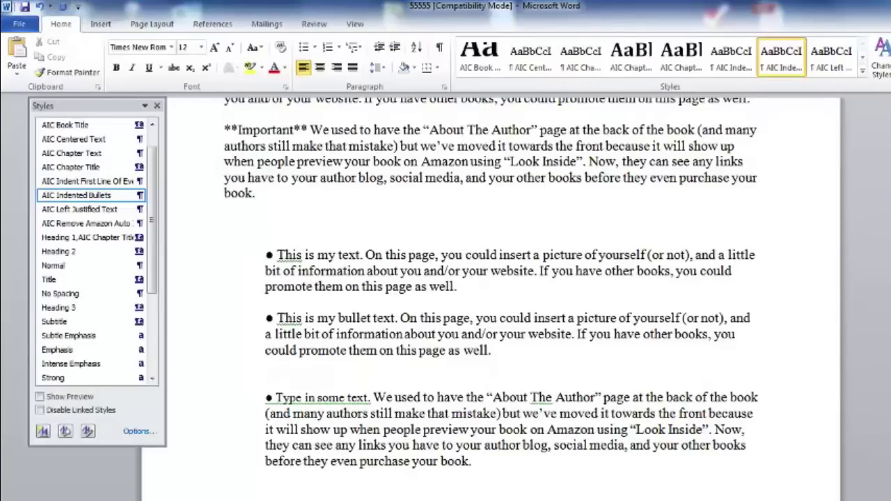
# - Insert another round bullet symbol below the "Type in some text." paragraph, leaving one blank line between them
pyautogui.click(102, 24)
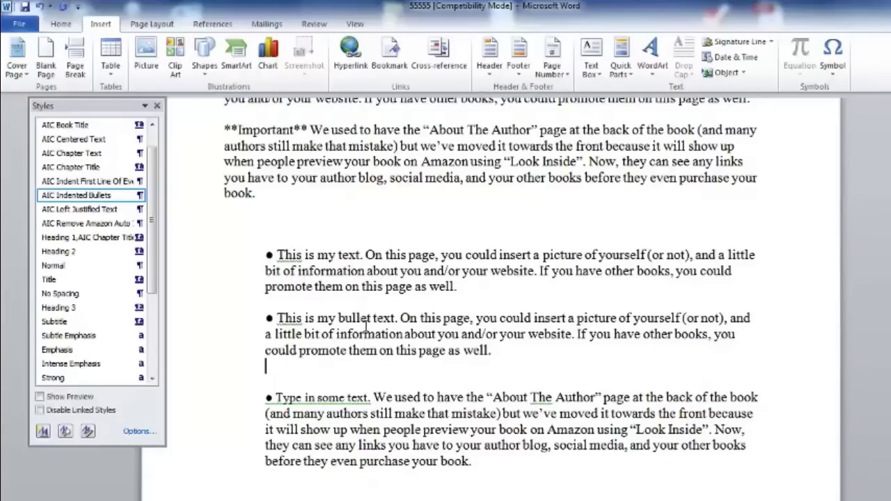
pyautogui.click(495, 466)
pyautogui.moveTo(495, 466); pyautogui.dragTo(289, 401)
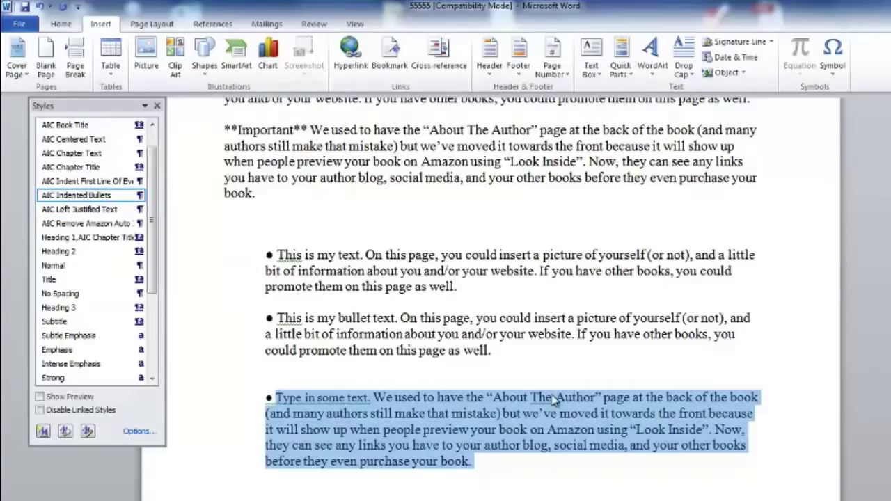
pyautogui.click(550, 378)
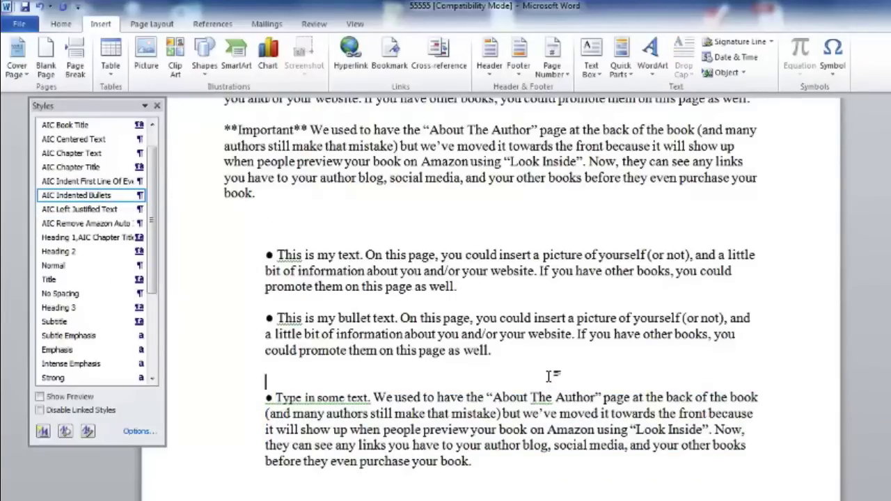
pyautogui.scroll(-1, 549, 376)
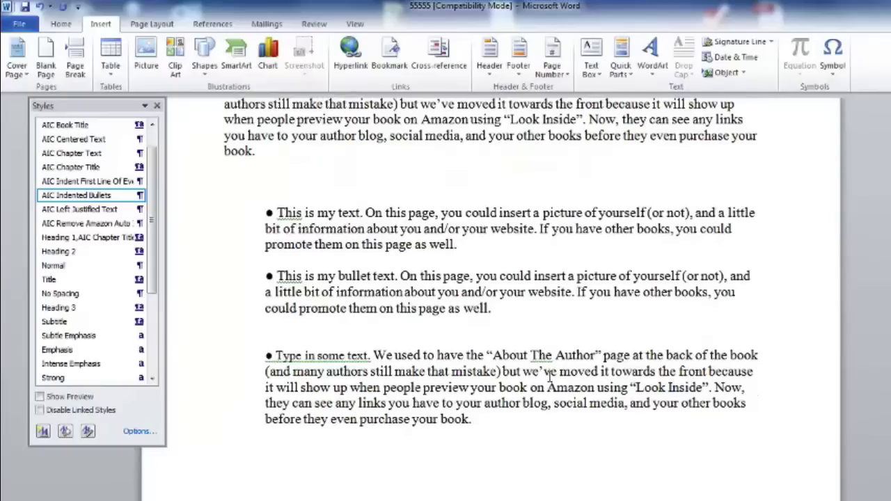
pyautogui.click(509, 426)
pyautogui.click(832, 57)
pyautogui.click(830, 95)
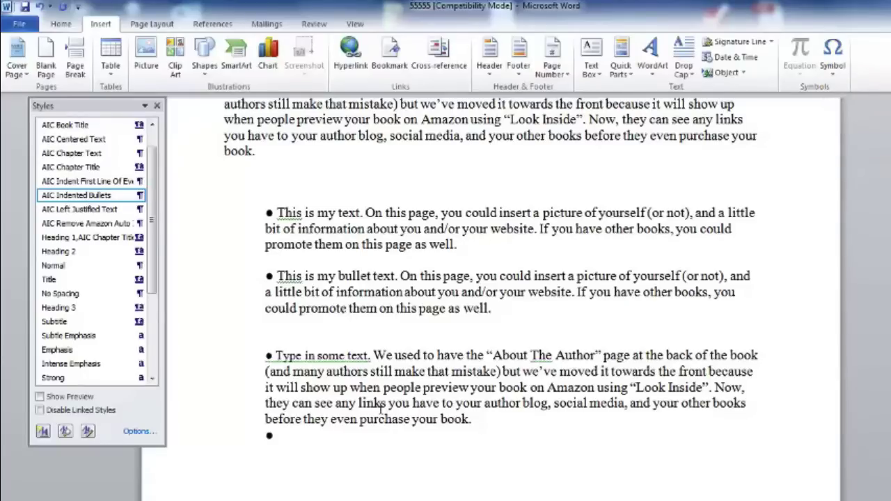
pyautogui.press('BackSpace')
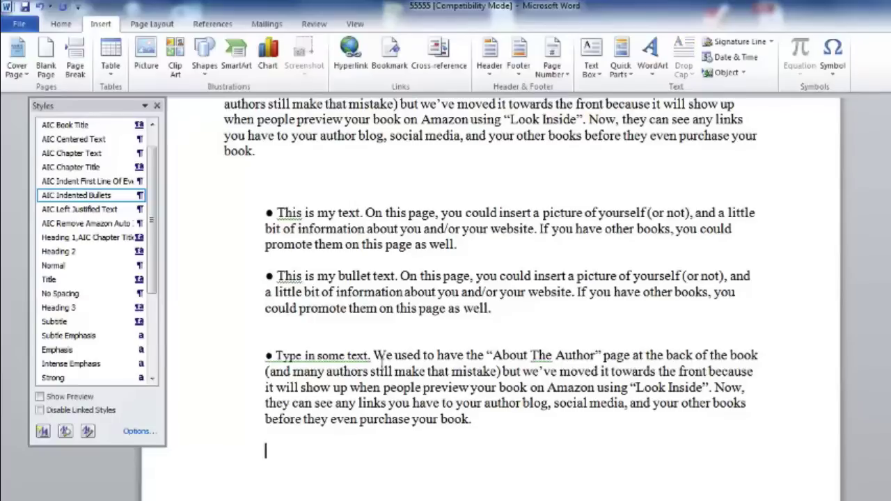
pyautogui.click(832, 56)
pyautogui.click(830, 93)
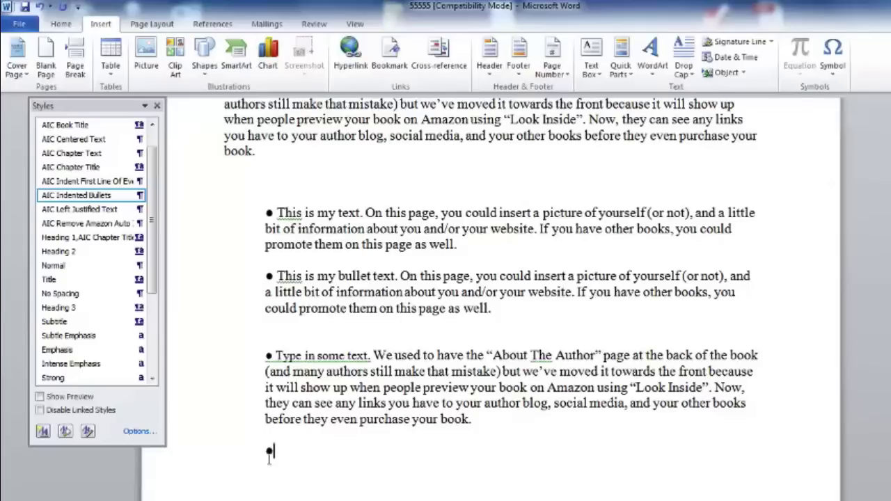